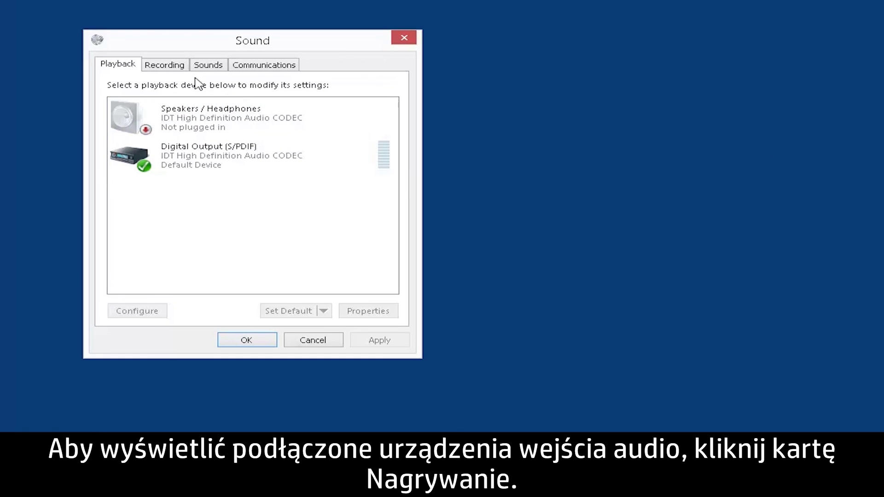
Show disabled recording devices and enable the AT2020 USB microphone
{"action": "left_click", "coordinate": [173, 69]}
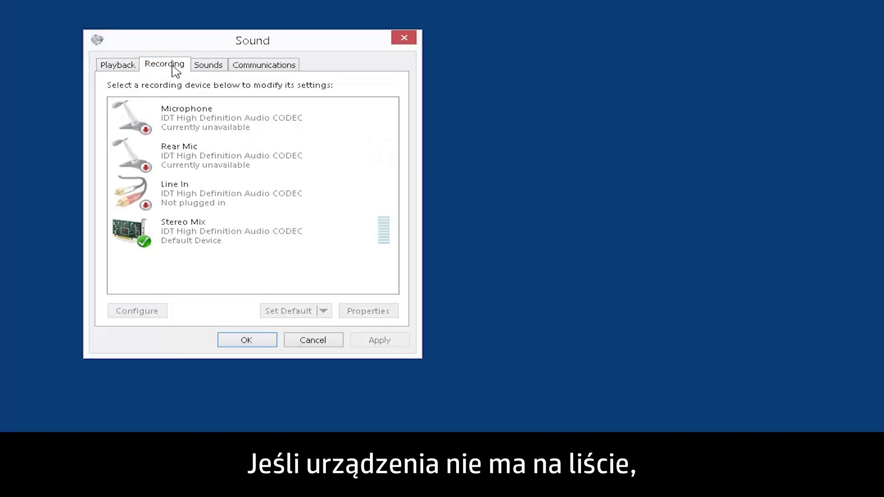
{"action": "right_click", "coordinate": [168, 264]}
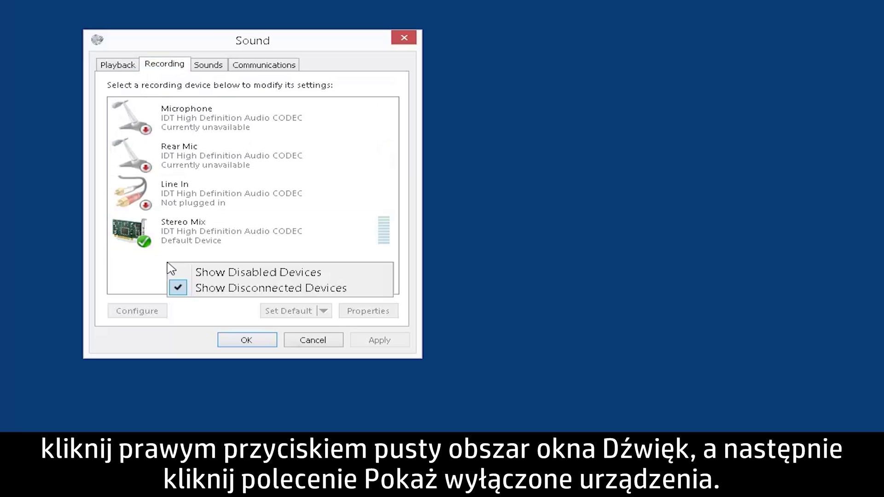
{"action": "left_click", "coordinate": [175, 272]}
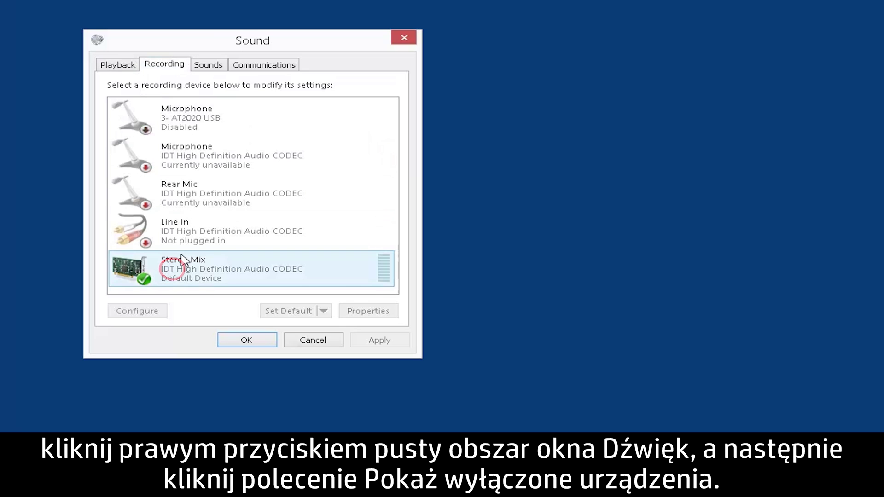
{"action": "right_click", "coordinate": [214, 122]}
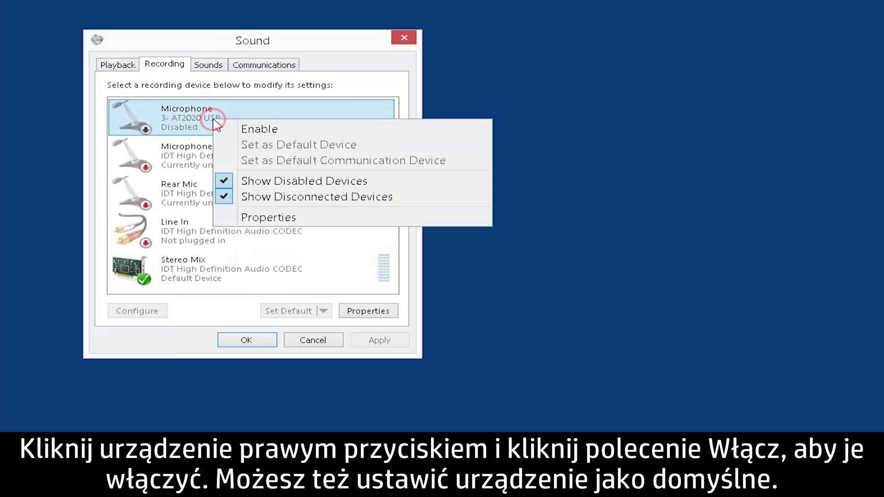
{"action": "left_click", "coordinate": [224, 129]}
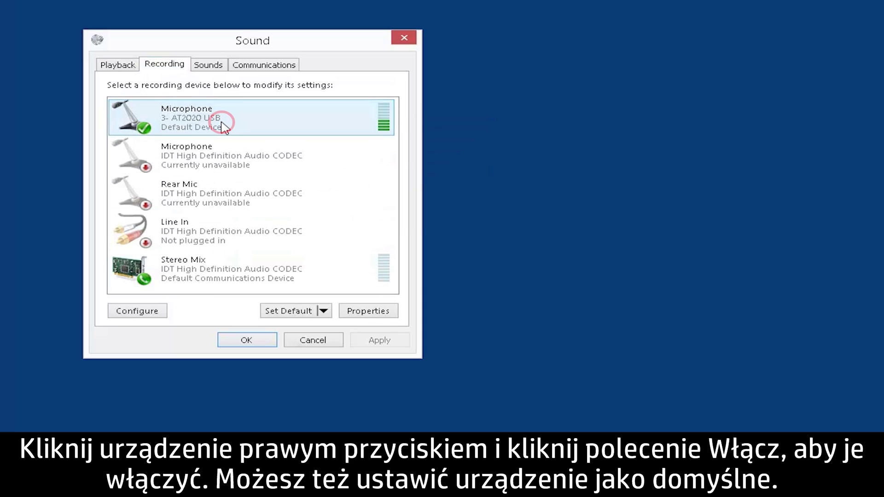
Make the AT2020 the default device, disable Stereo Mix, and select the AT2020
{"action": "right_click", "coordinate": [223, 126]}
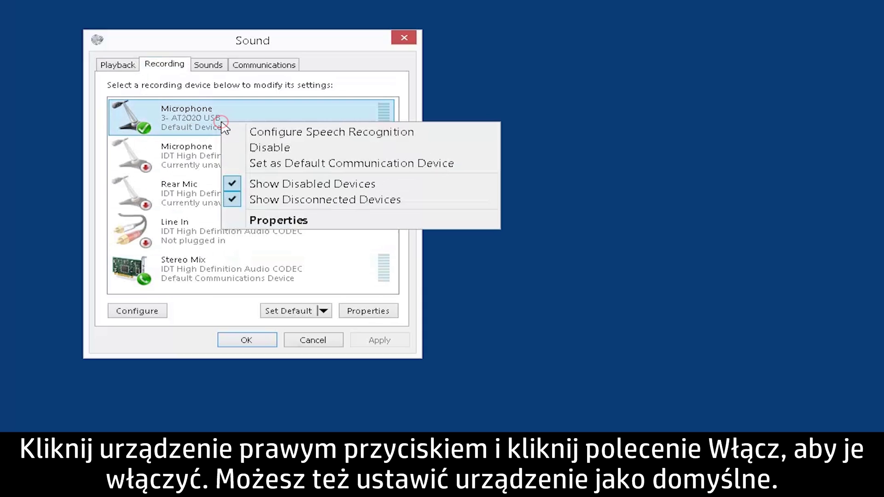
{"action": "left_click", "coordinate": [234, 163]}
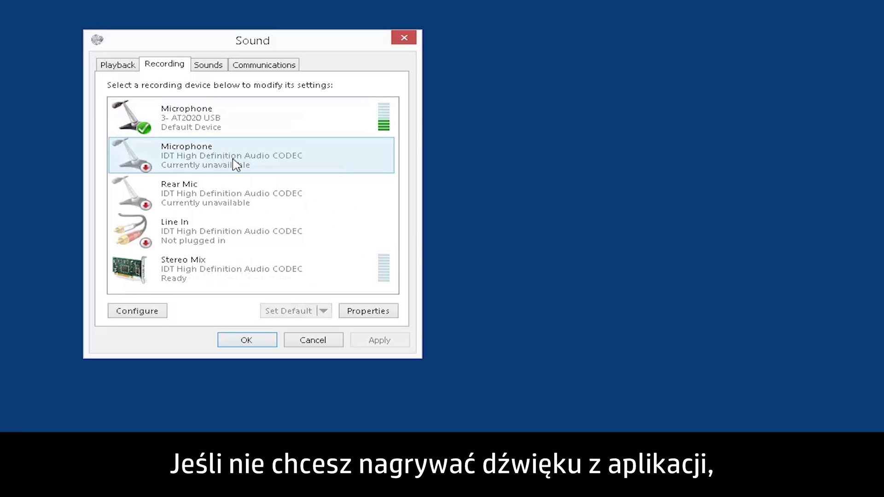
{"action": "right_click", "coordinate": [226, 265]}
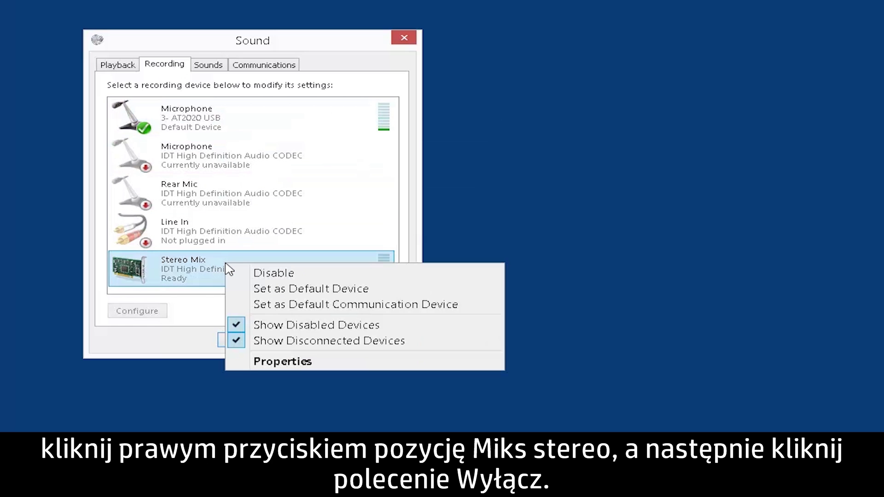
{"action": "left_click", "coordinate": [232, 274]}
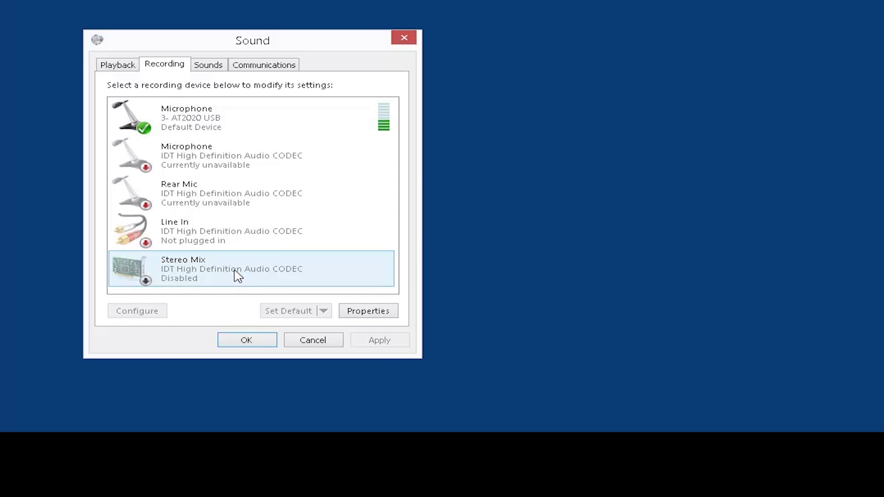
{"action": "left_click", "coordinate": [240, 130]}
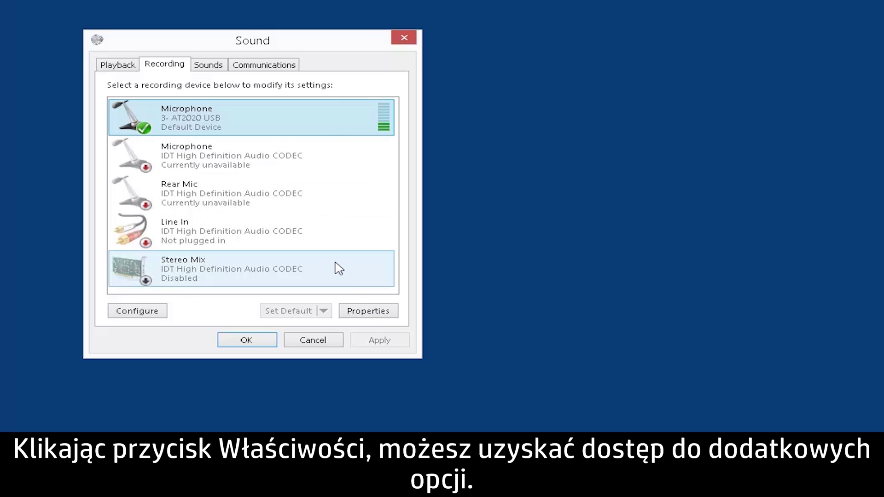
Turn on listening to the AT2020 microphone through the playback device and apply it
{"action": "left_click", "coordinate": [366, 313]}
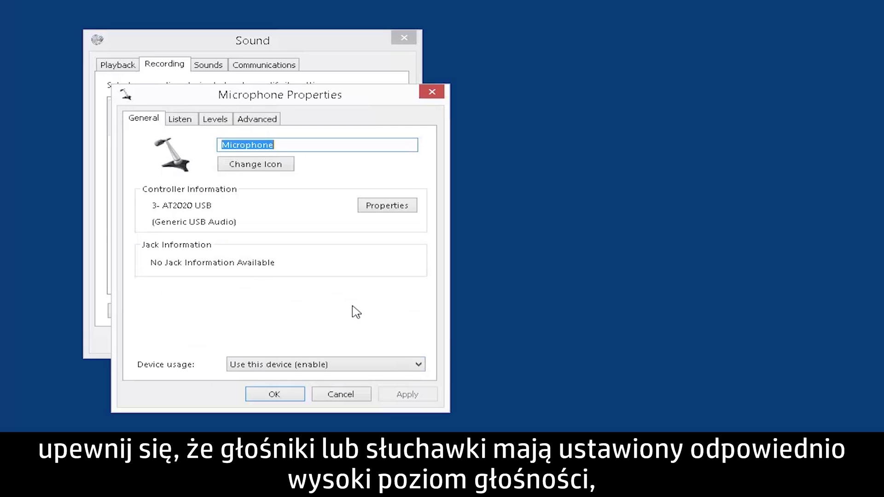
{"action": "left_click", "coordinate": [188, 125]}
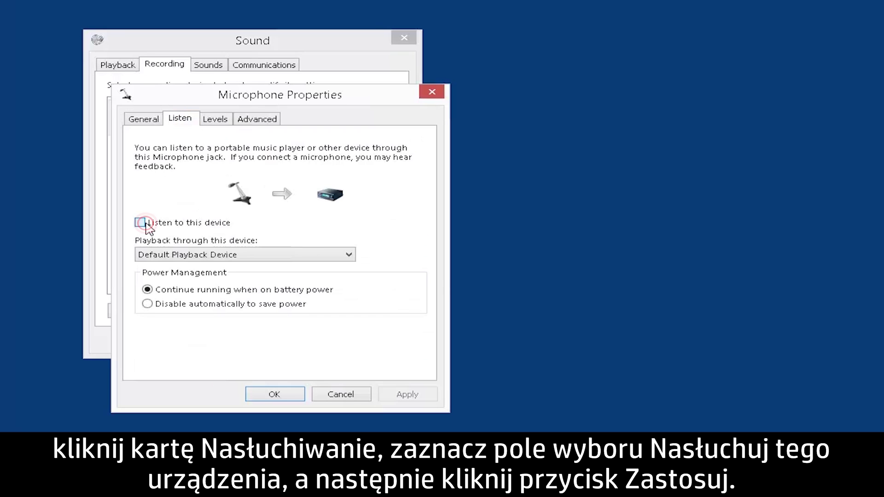
{"action": "left_click", "coordinate": [145, 223]}
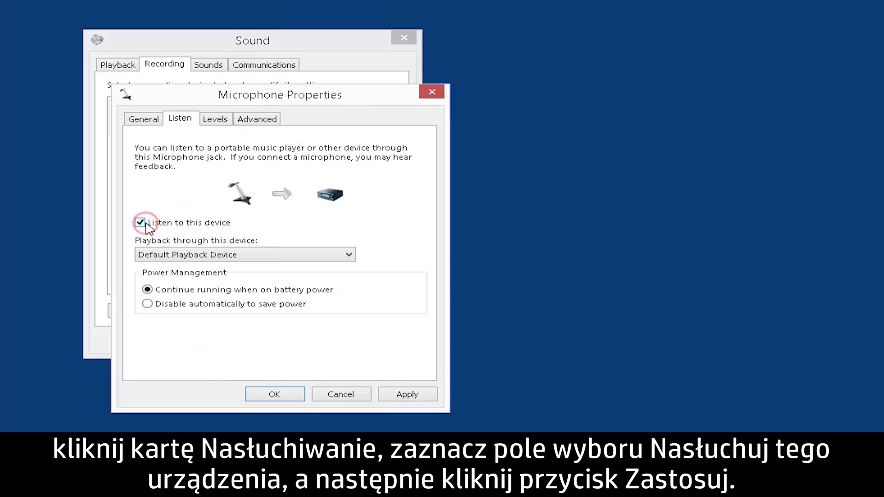
{"action": "left_click", "coordinate": [390, 394]}
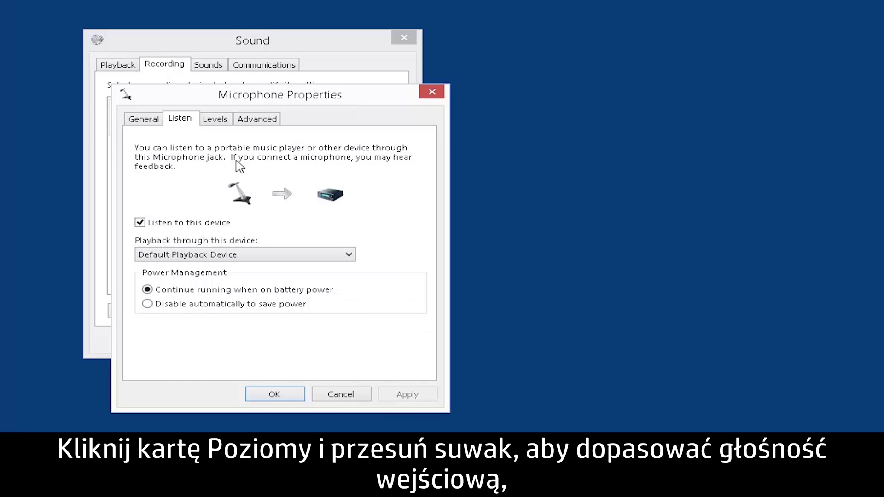
Raise the microphone level from 52 to 72, leave it unmuted, review Advanced, and accept
{"action": "left_click", "coordinate": [216, 122]}
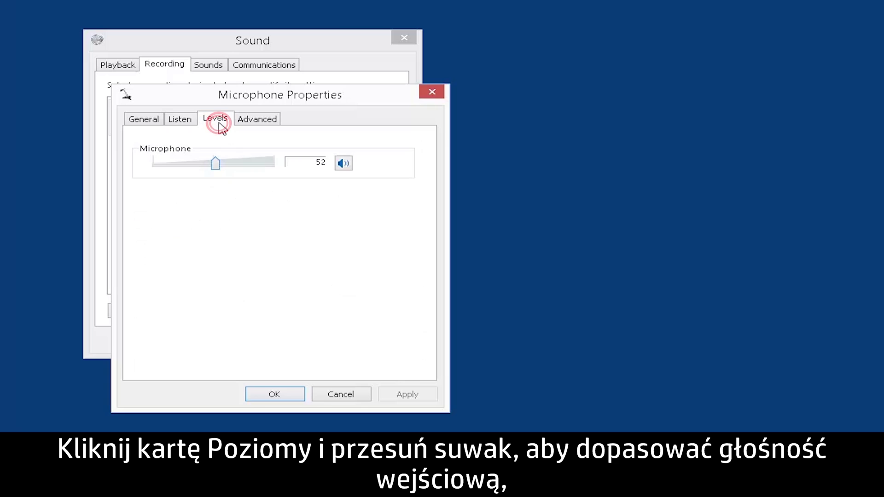
{"action": "left_click", "coordinate": [244, 164]}
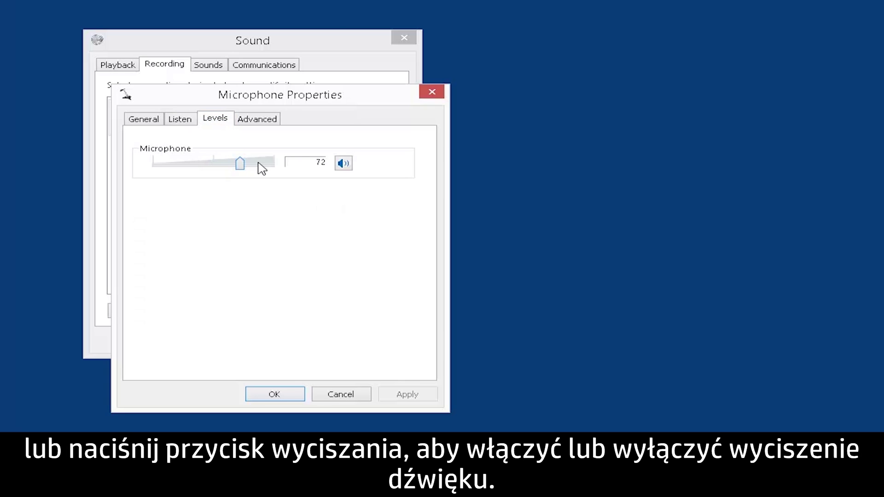
{"action": "left_click", "coordinate": [343, 165]}
{"action": "left_click", "coordinate": [346, 166]}
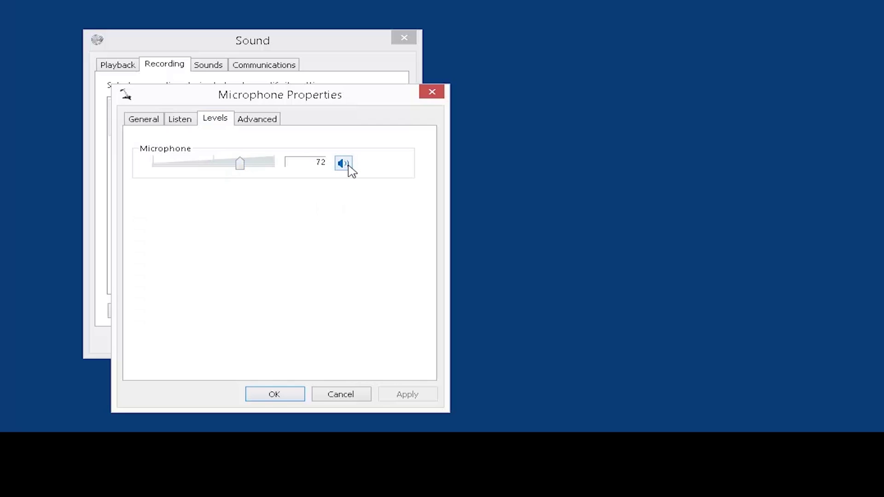
{"action": "left_click", "coordinate": [266, 125]}
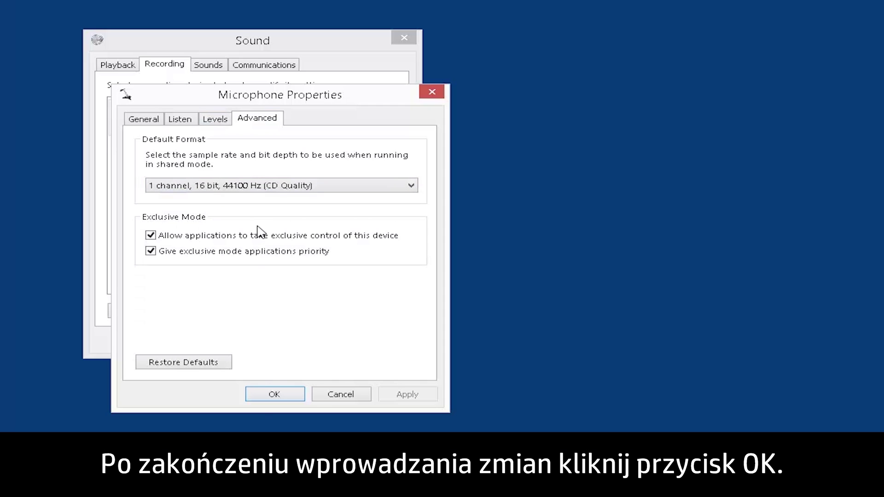
{"action": "left_click", "coordinate": [257, 399]}
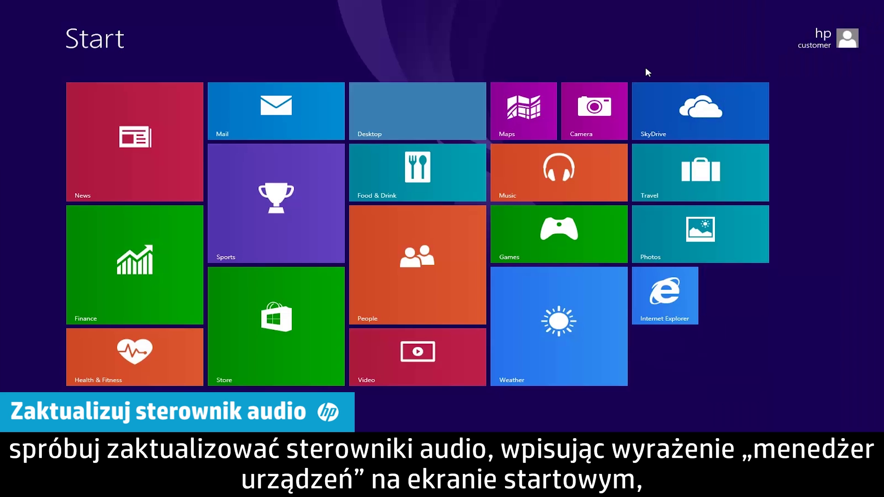
{"action": "type", "text": "device"}
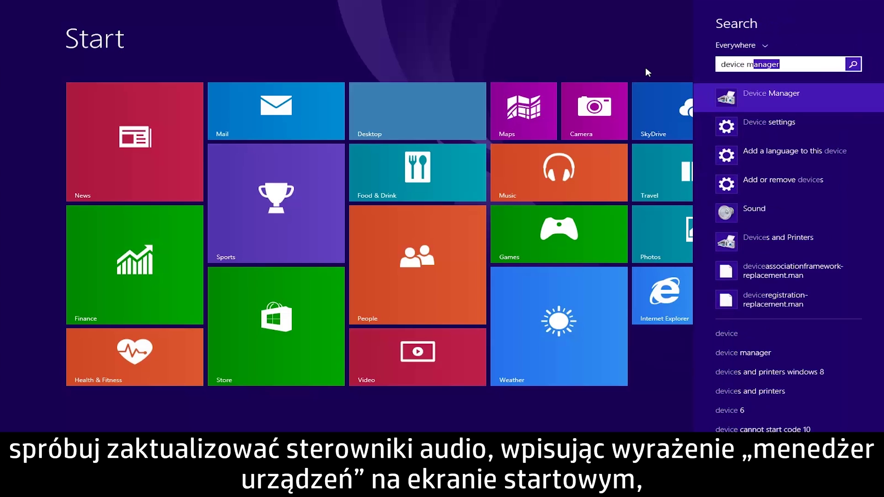
{"action": "type", "text": " manager"}
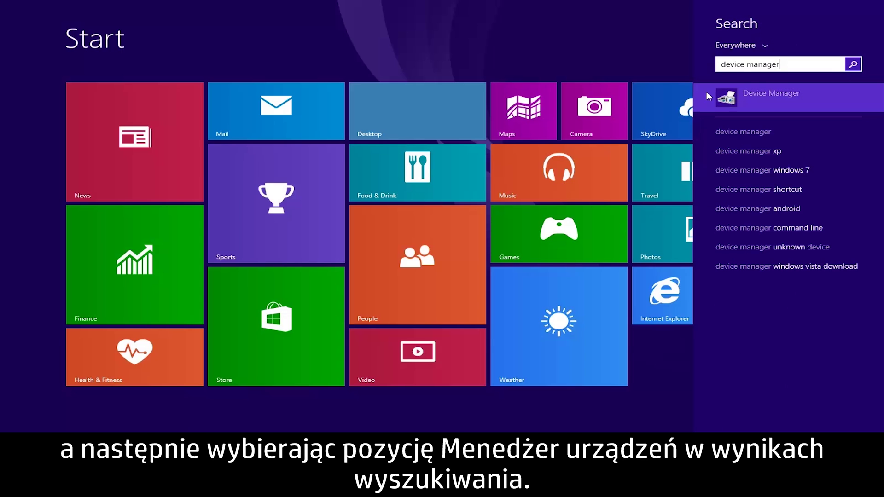
In Device Manager, search automatically for an updated AT2020 USB driver under Sound controllers
{"action": "left_click", "coordinate": [731, 101]}
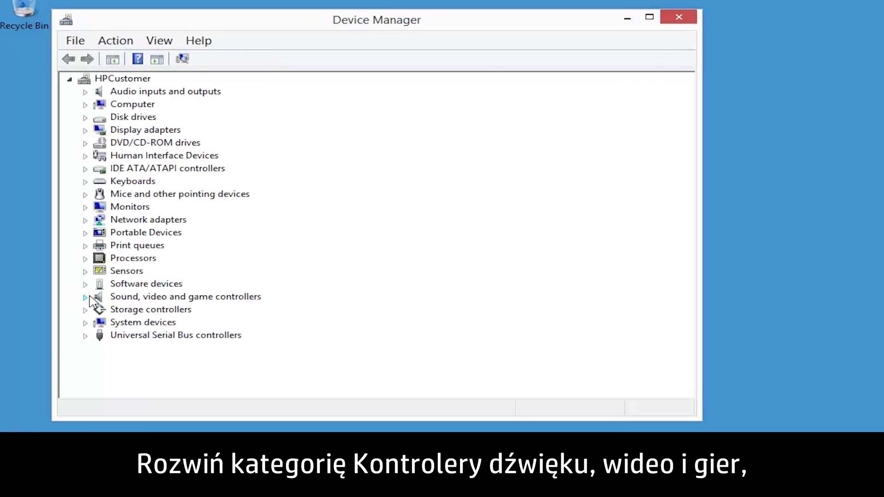
{"action": "left_click", "coordinate": [87, 297]}
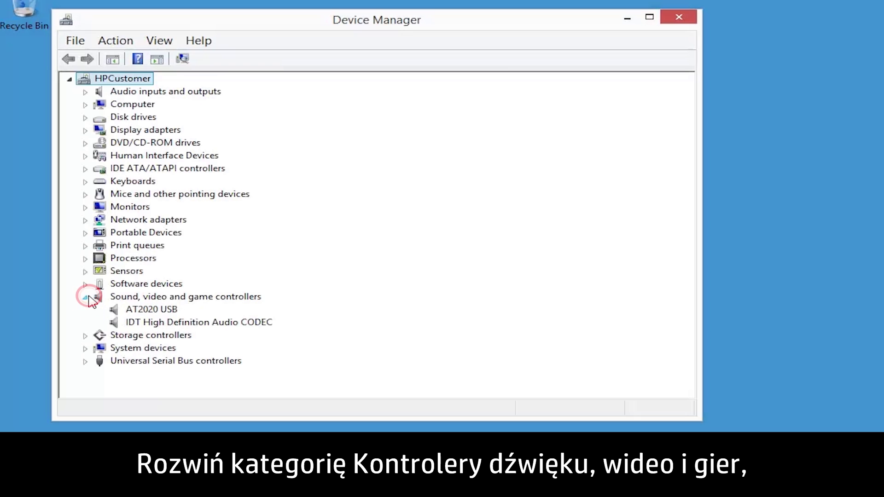
{"action": "right_click", "coordinate": [177, 311]}
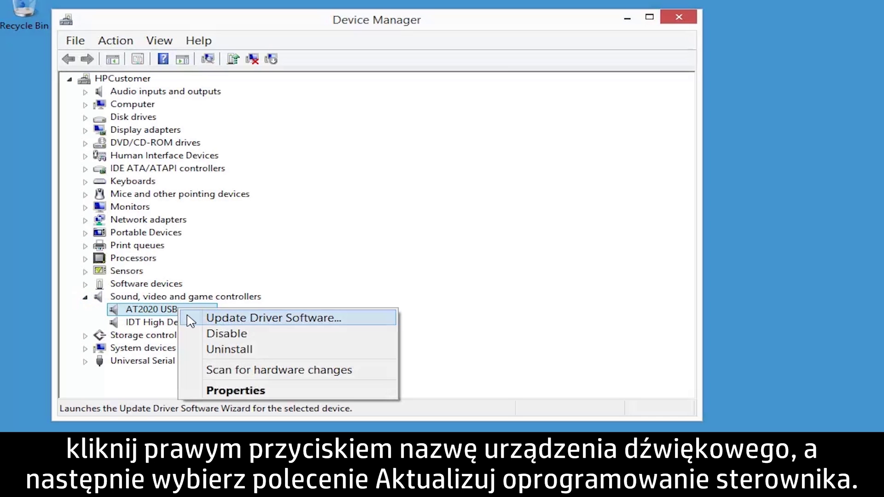
{"action": "left_click", "coordinate": [187, 319]}
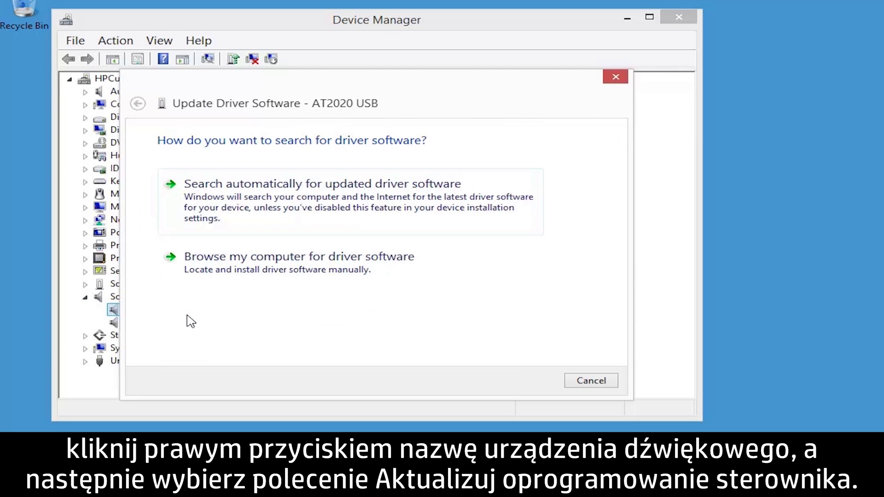
{"action": "left_click", "coordinate": [279, 228]}
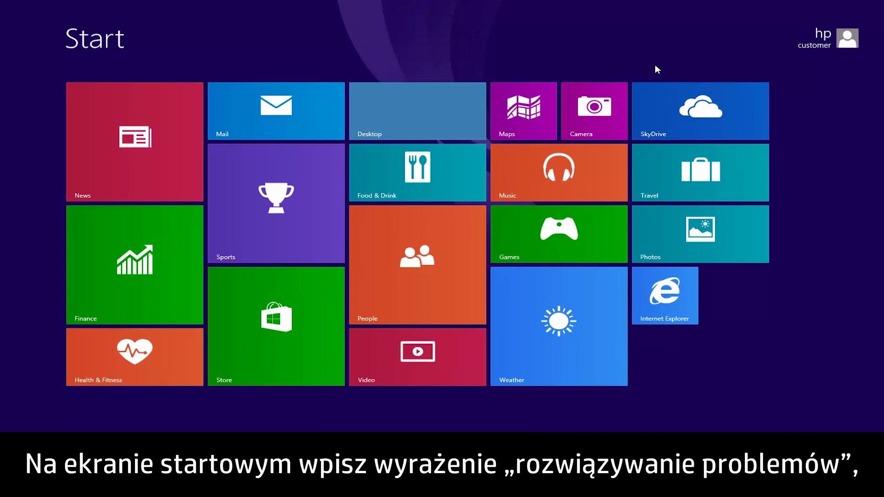
{"action": "type", "text": "troubleshooting"}
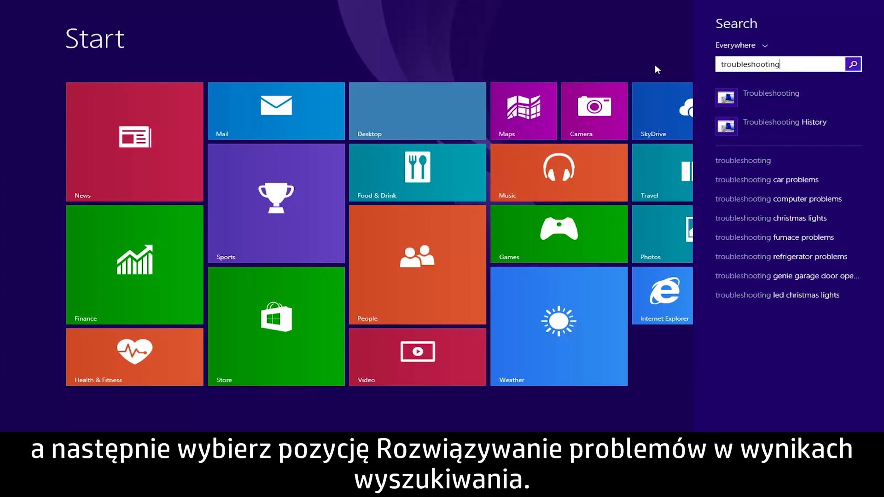
Run the audio recording troubleshooter on the Microphone - AT2020 USB device
{"action": "left_click", "coordinate": [743, 98]}
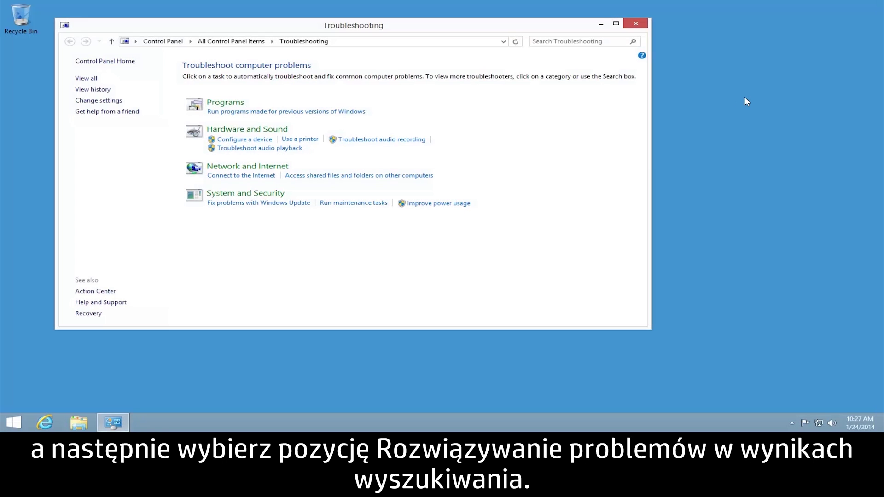
{"action": "left_click", "coordinate": [424, 146]}
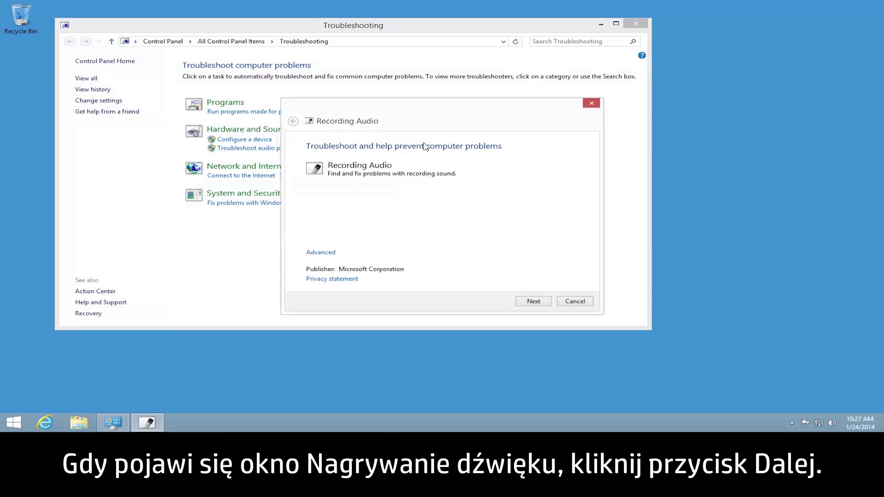
{"action": "left_click", "coordinate": [546, 302]}
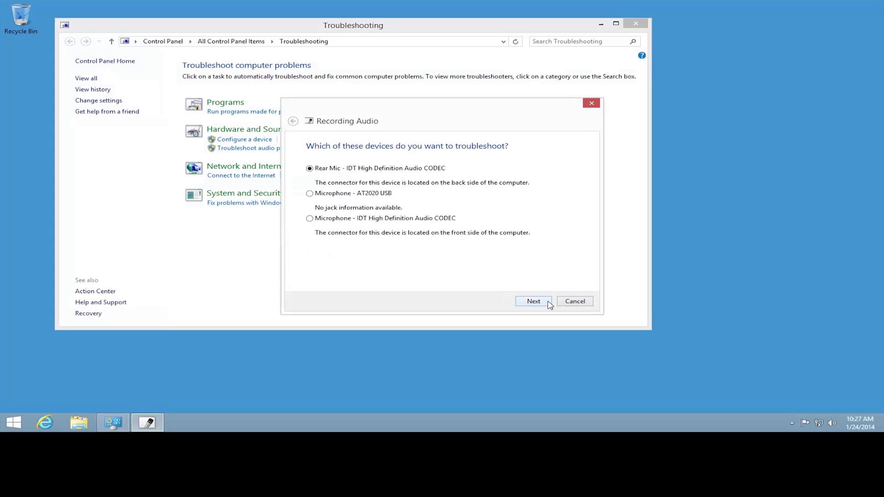
{"action": "left_click", "coordinate": [310, 194]}
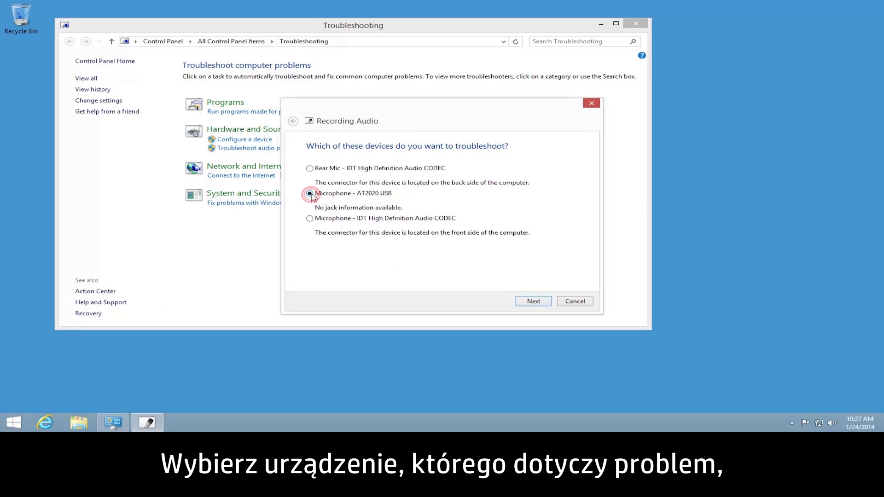
{"action": "left_click", "coordinate": [545, 306]}
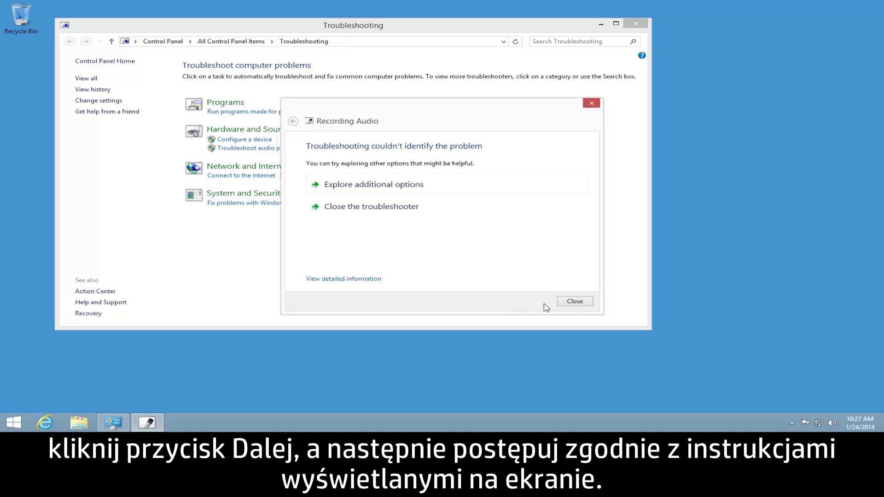